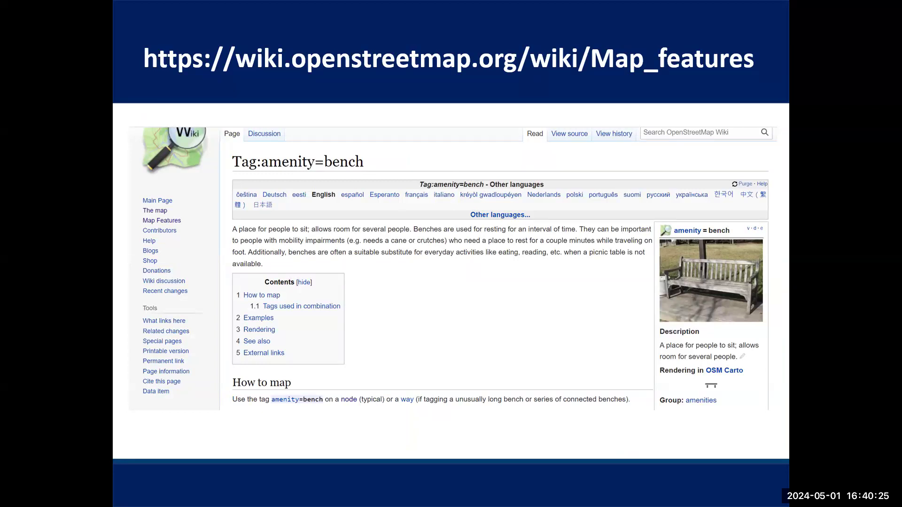
key("Right")
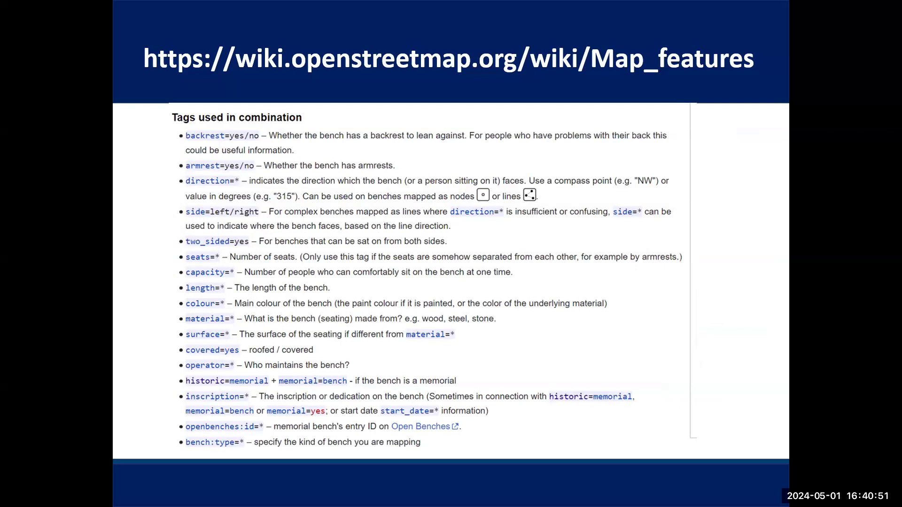
key("Right")
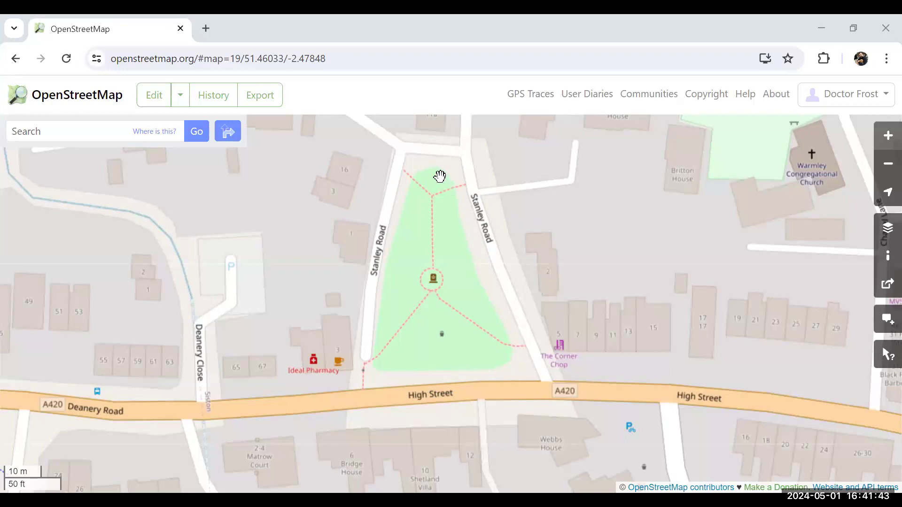
Open the current map area in the iD in-browser editor, focused on the southern part of the triangular green beside Stanley Road
left_click(180, 98)
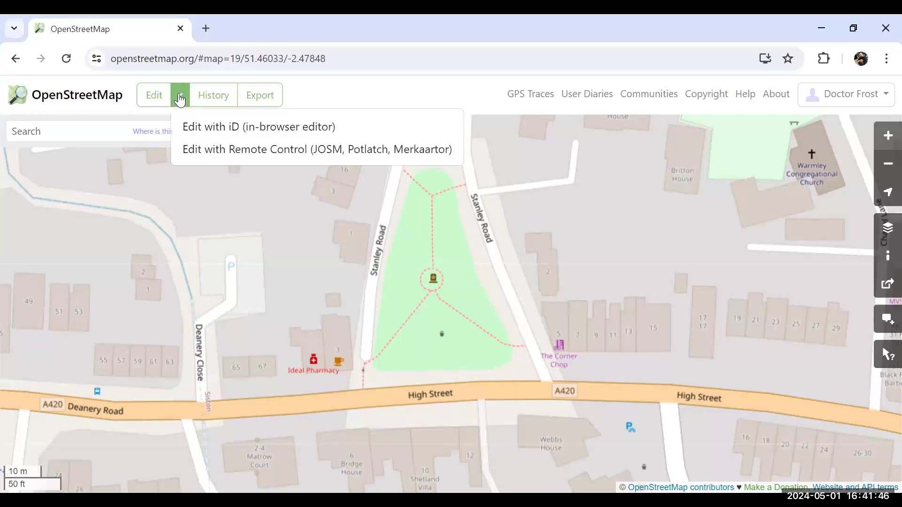
left_click(194, 134)
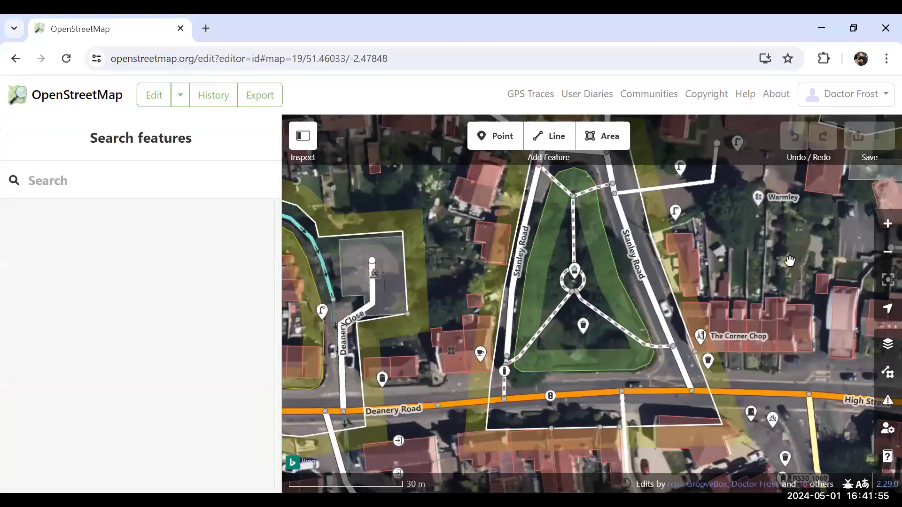
left_click(885, 230)
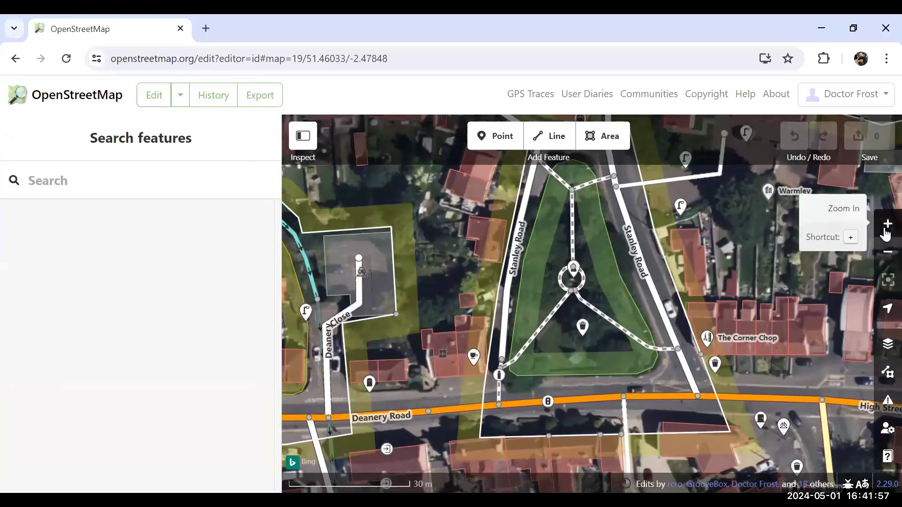
left_click(886, 230)
left_click(885, 230)
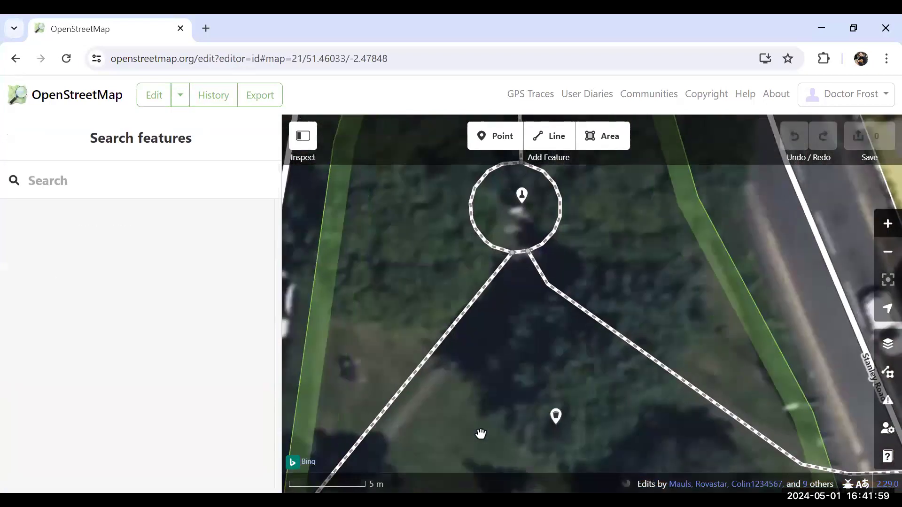
mouse_move(483, 424)
left_mouse_down()
mouse_move(487, 333)
mouse_move(515, 346)
mouse_move(498, 332)
mouse_move(423, 371)
left_mouse_up()
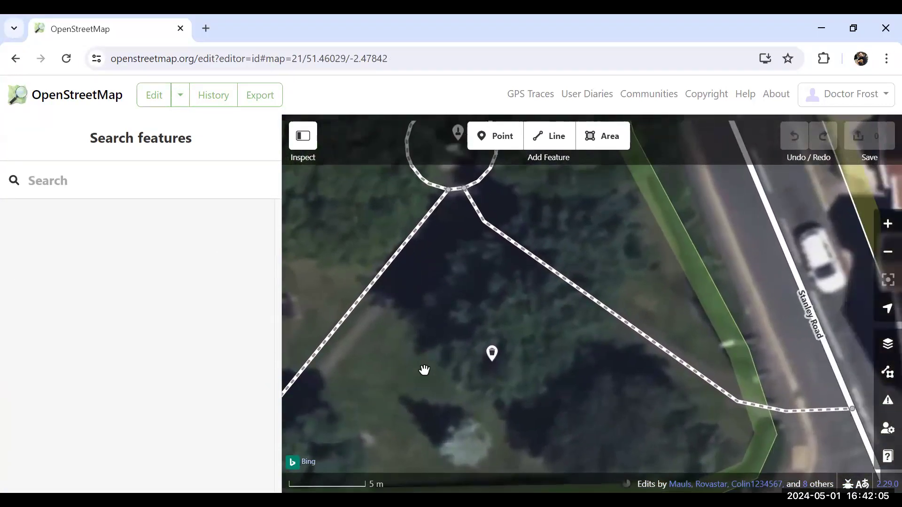
left_click_drag(555, 346, 559, 410)
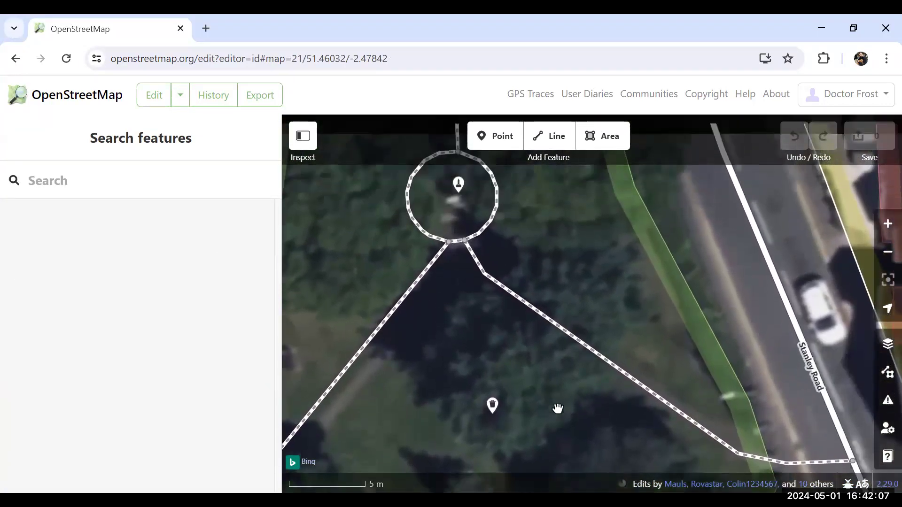
mouse_move(548, 371)
left_mouse_down()
mouse_move(537, 310)
mouse_move(551, 288)
mouse_move(568, 312)
mouse_move(608, 324)
mouse_move(606, 334)
mouse_move(601, 298)
mouse_move(590, 304)
left_mouse_up()
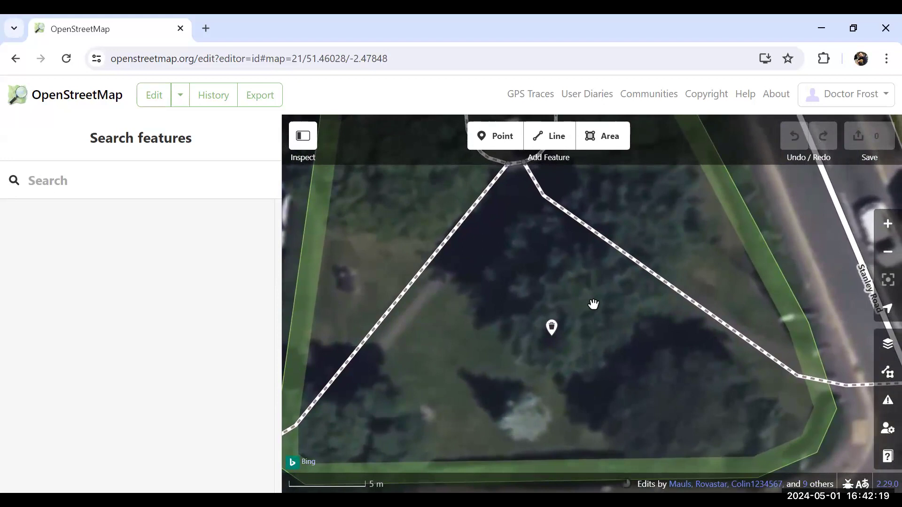
Add a point just inside the green's eastern edge near Stanley Road and assign it the Bench feature type
left_click(502, 138)
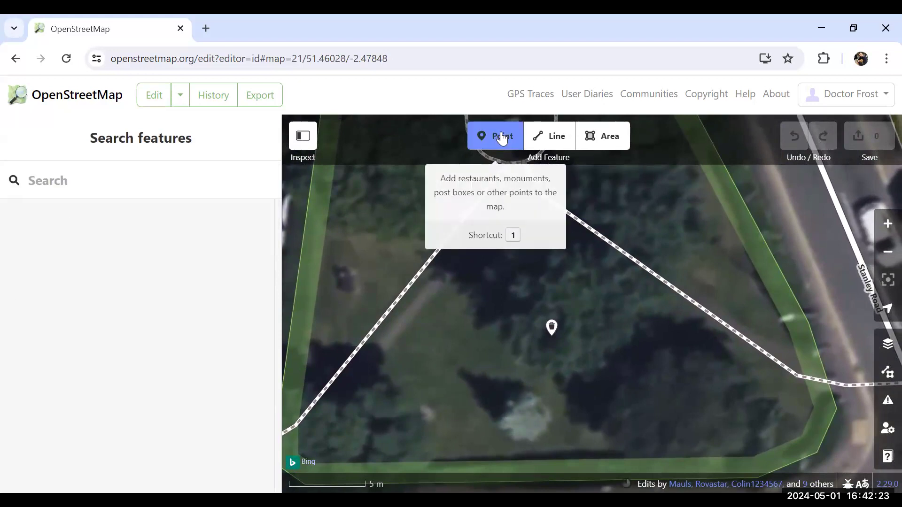
left_click(721, 230)
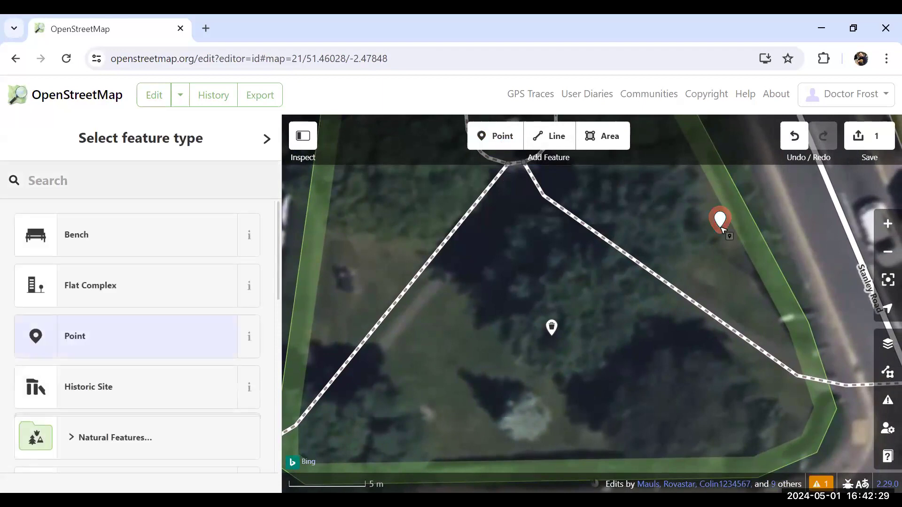
left_click(163, 183)
type("bench")
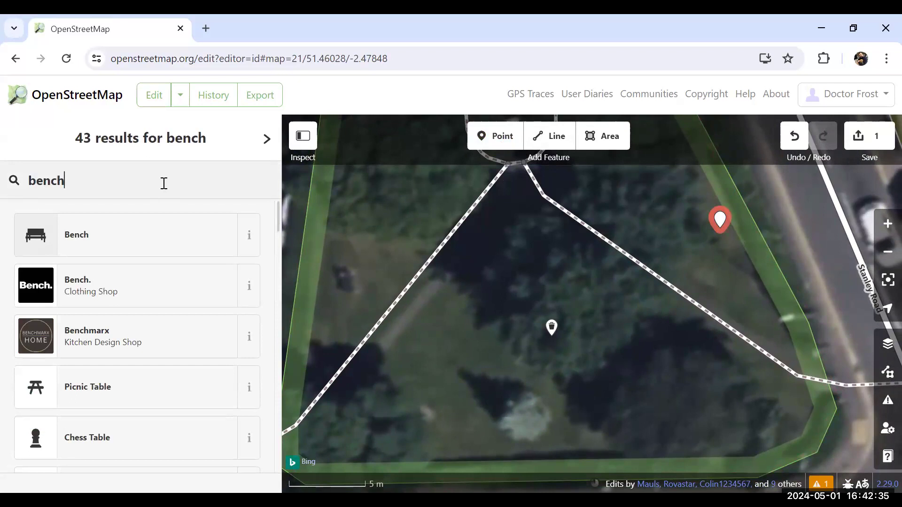
left_click(84, 240)
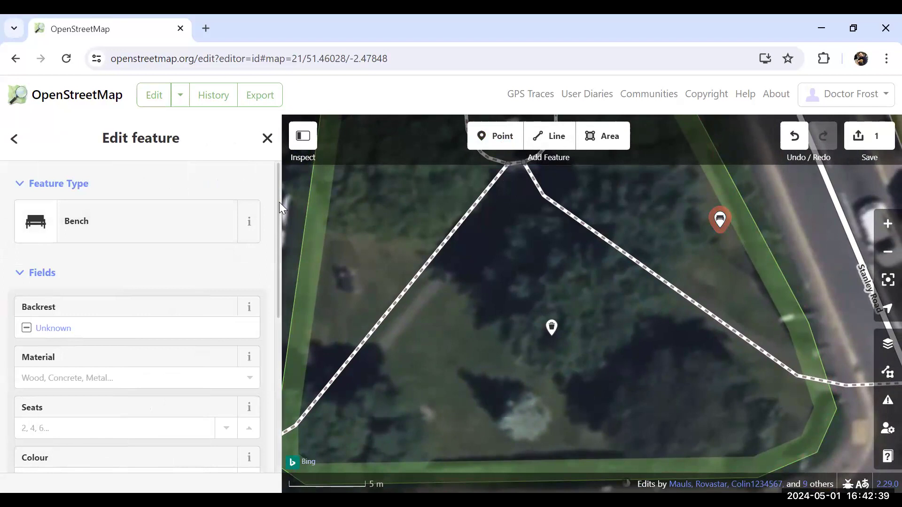
Set the new bench's backrest to Yes and its material to Wood
mouse_move(278, 202)
left_mouse_down()
mouse_move(277, 238)
mouse_move(278, 220)
left_mouse_up()
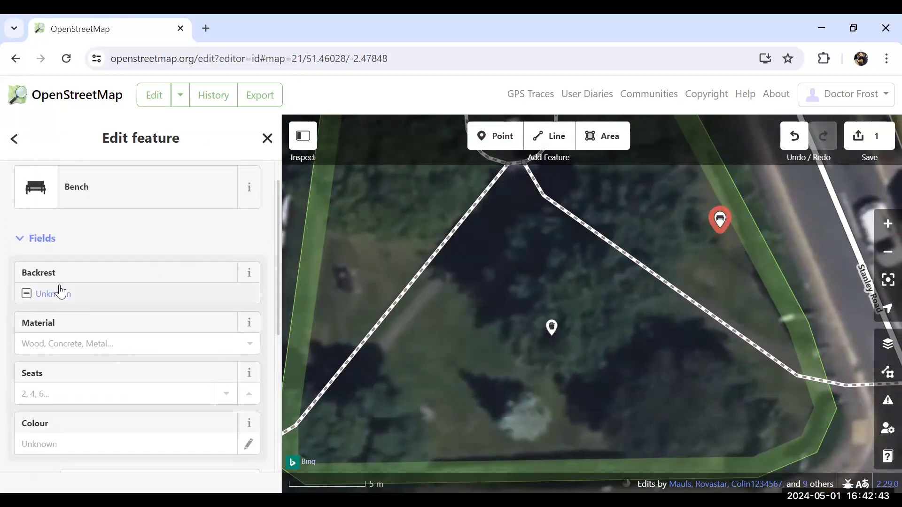
left_click(27, 294)
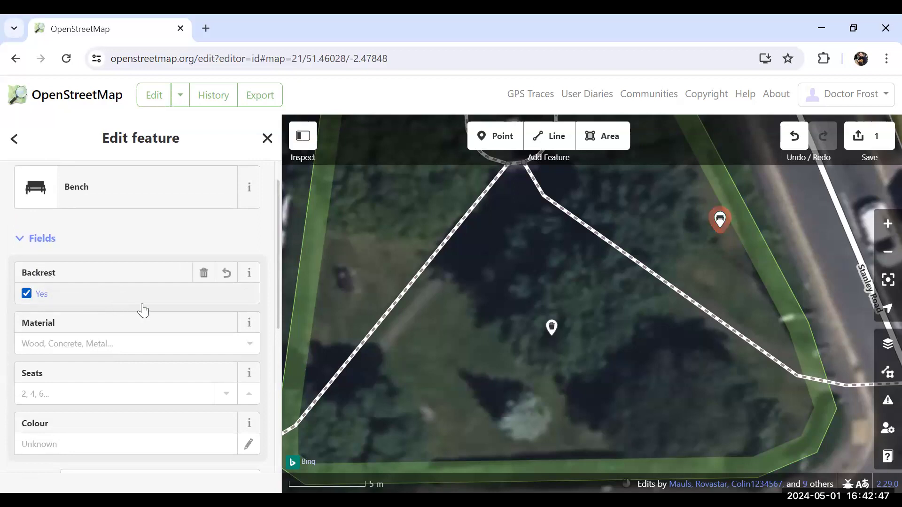
left_click_drag(278, 306, 277, 335)
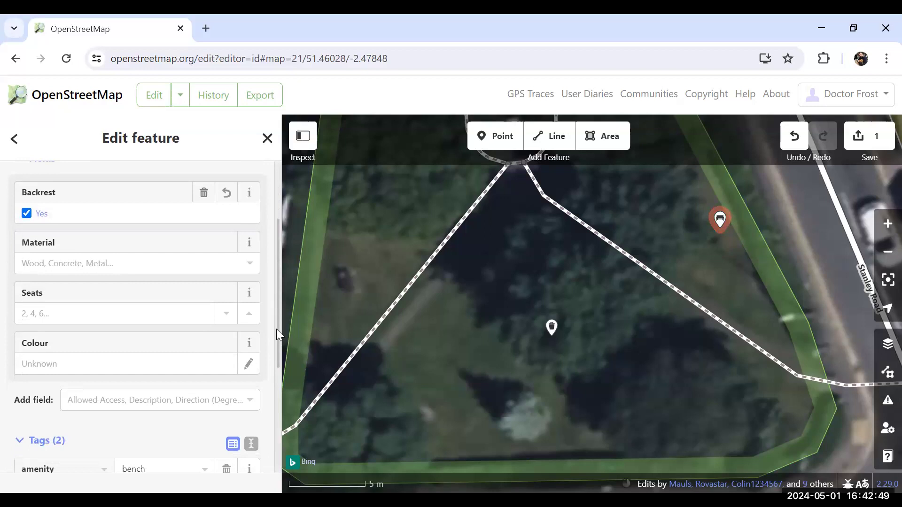
left_click(250, 268)
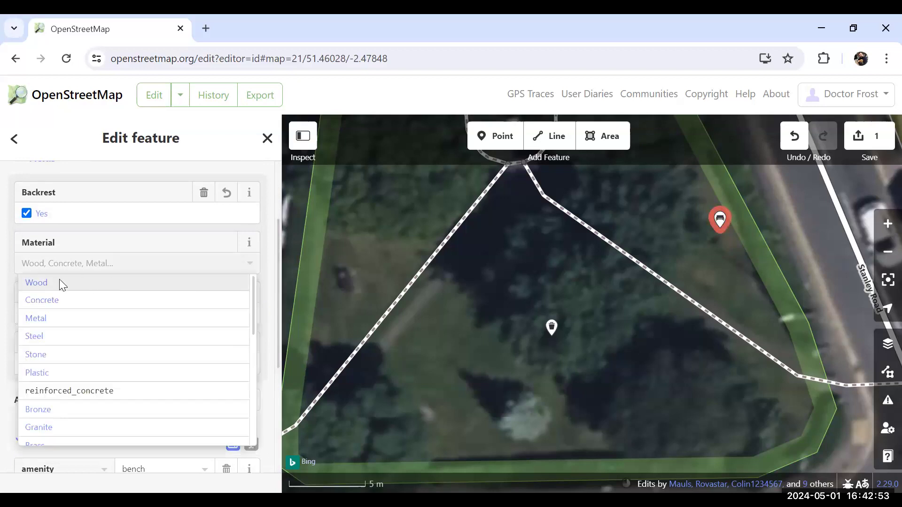
left_click(59, 282)
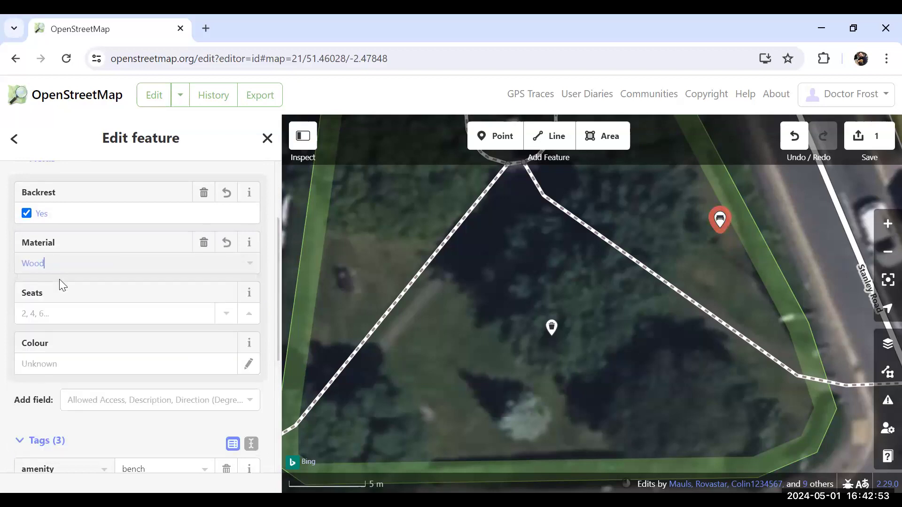
Set the bench's number of seats to 3 and its colour to Brown
left_click(195, 311)
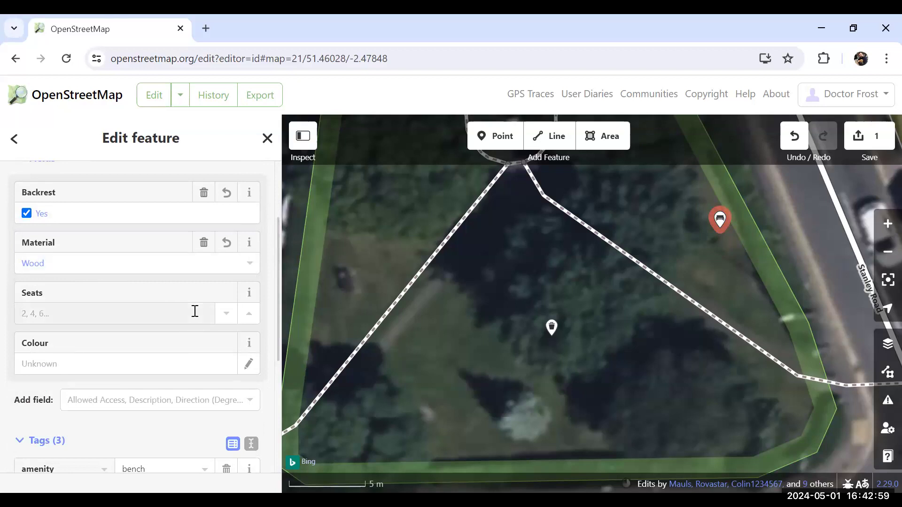
type("3")
left_click(203, 362)
type("Br")
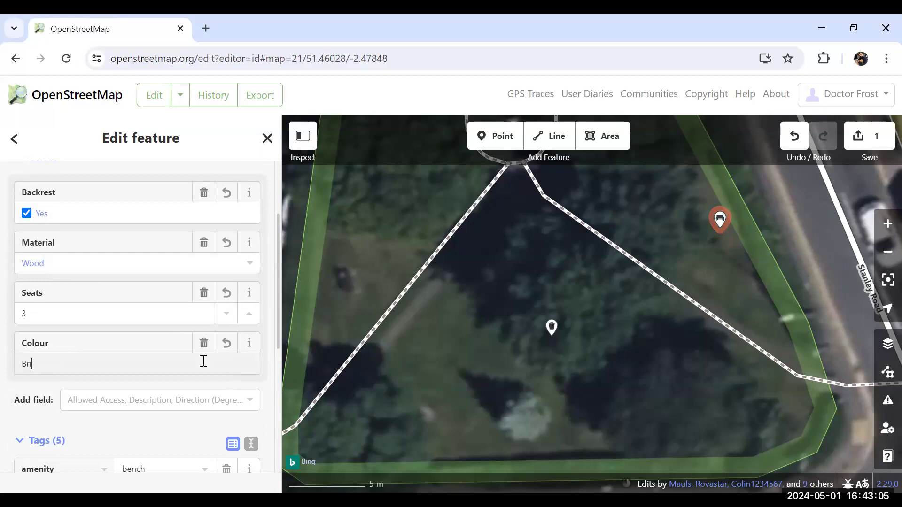
type("own")
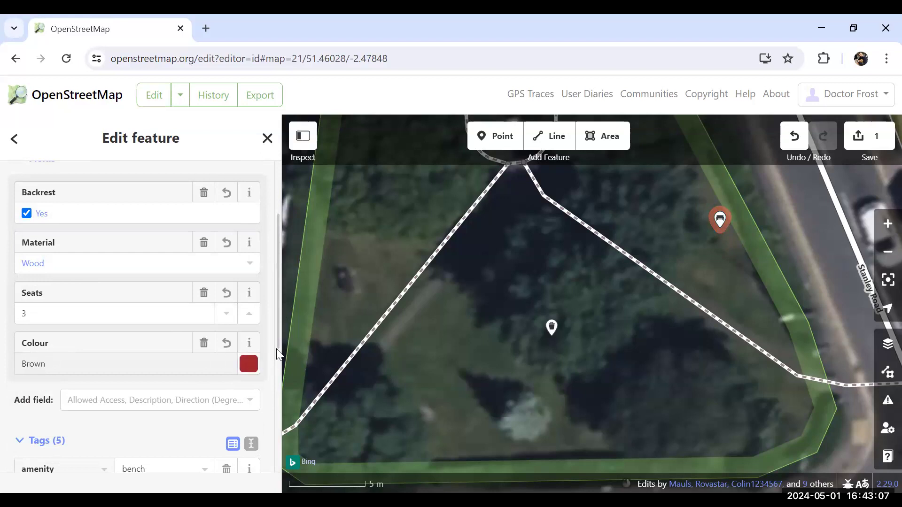
Add an inscription tag to the bench with the "In loving memory of" dedication, including the commemorated person's name and dates
left_click_drag(277, 330, 271, 415)
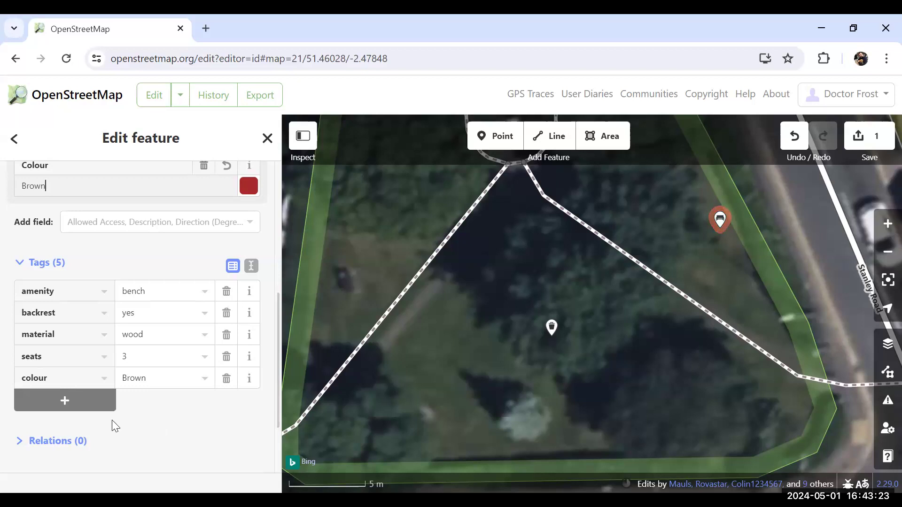
left_click(69, 404)
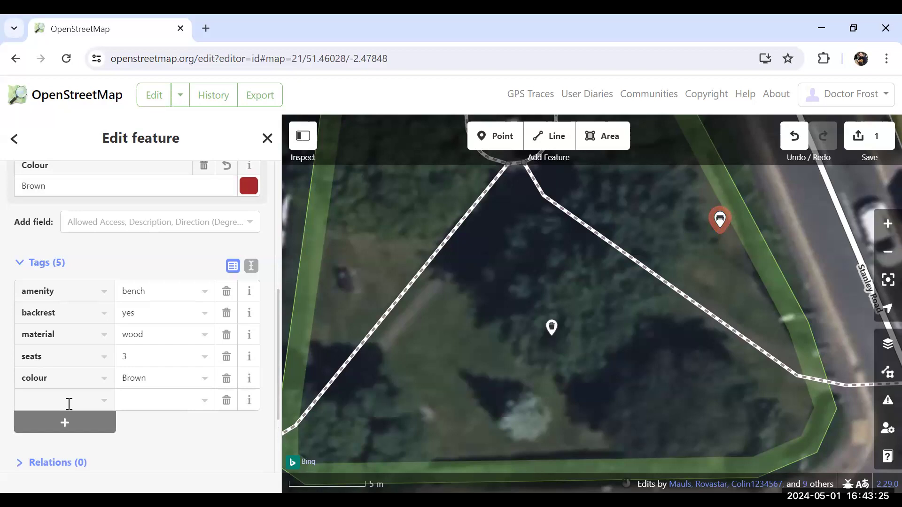
type("inscription")
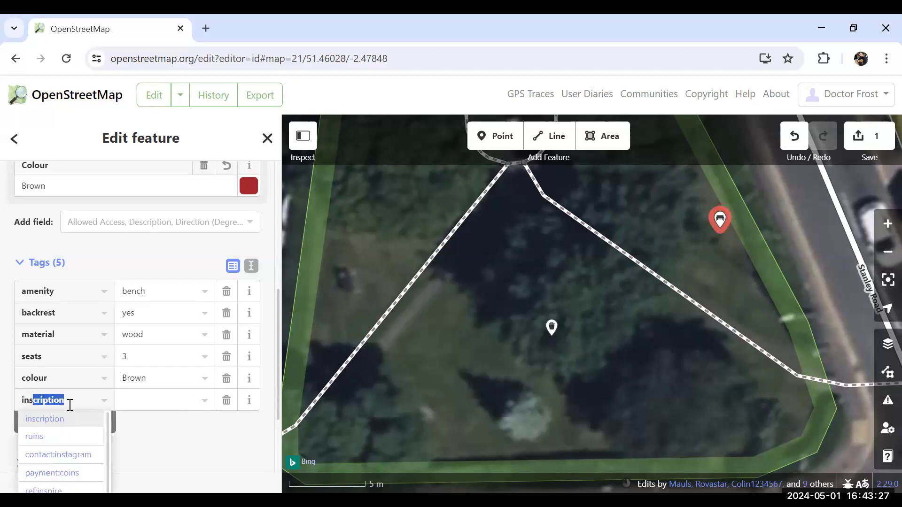
left_click(79, 400)
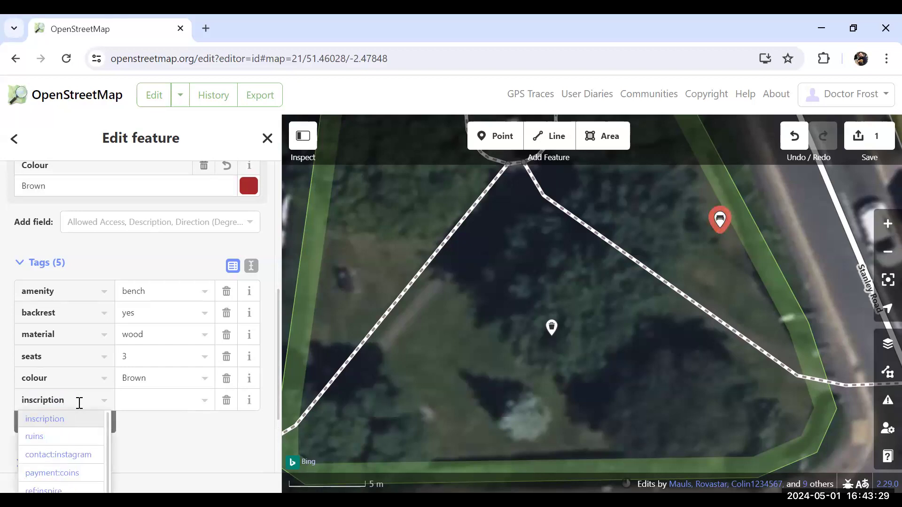
left_click(154, 397)
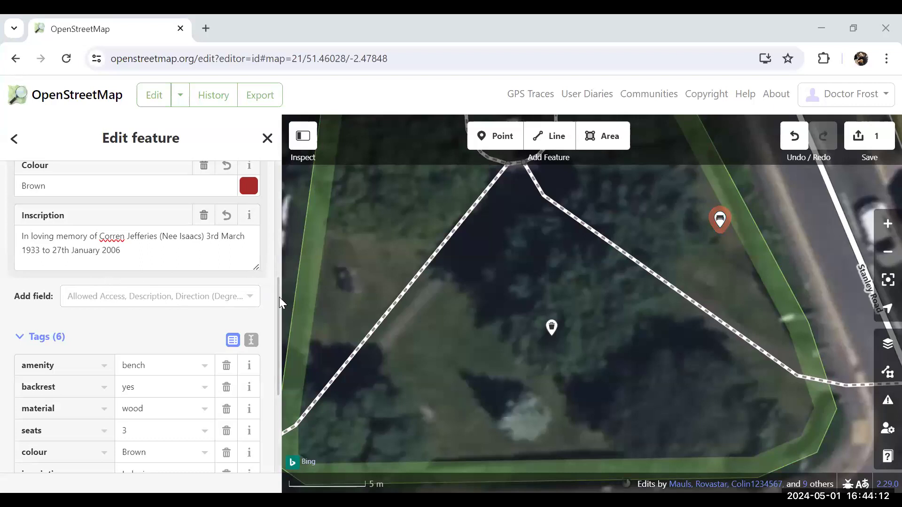
left_click_drag(277, 299, 276, 333)
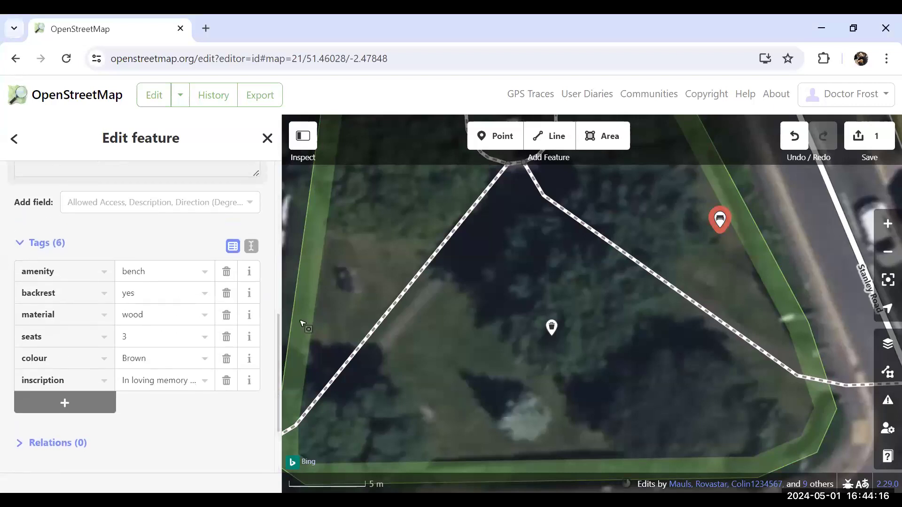
Upload the bench edit with the changeset comment "add new benches" and the source Local Knowledge, and dismiss the thank-you page
left_click(855, 144)
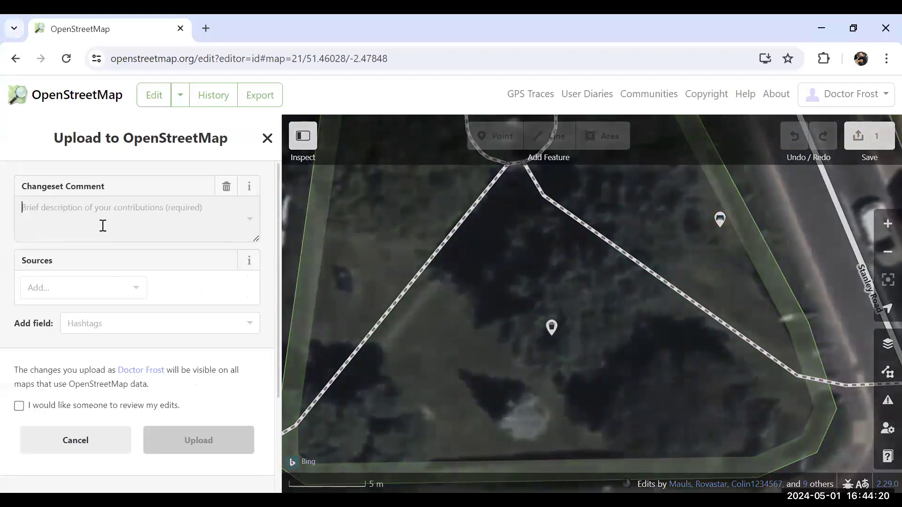
type("add new benches")
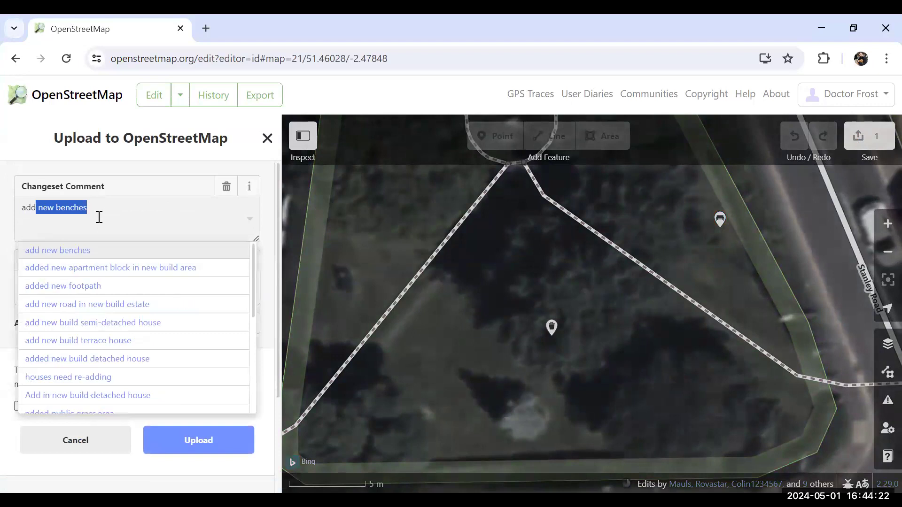
key("Right")
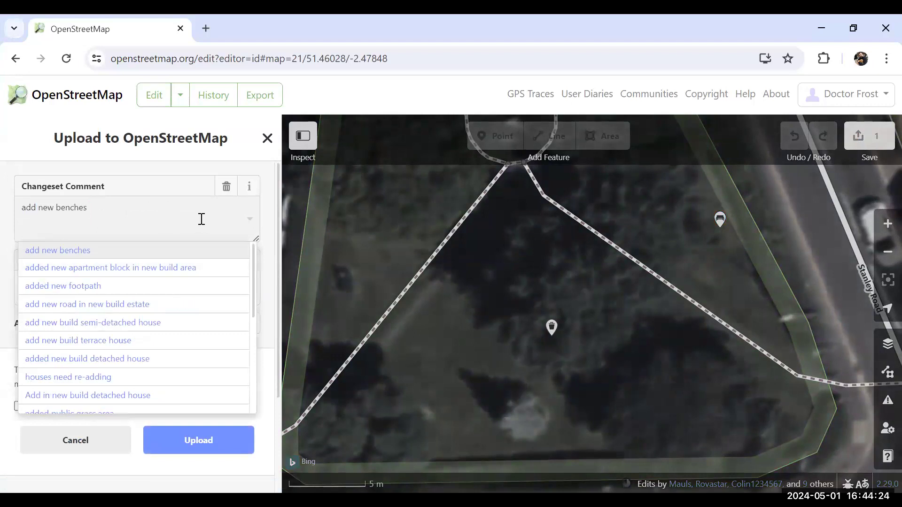
left_click(269, 258)
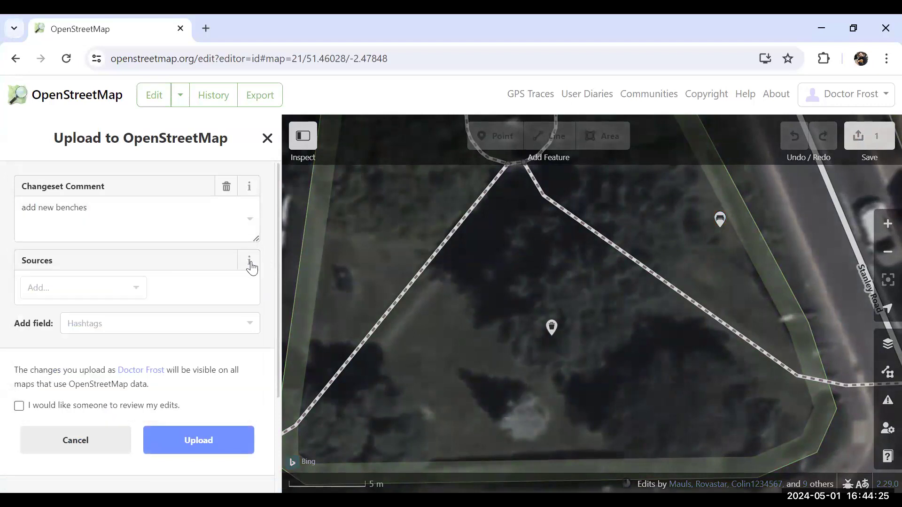
left_click(136, 293)
left_click(97, 333)
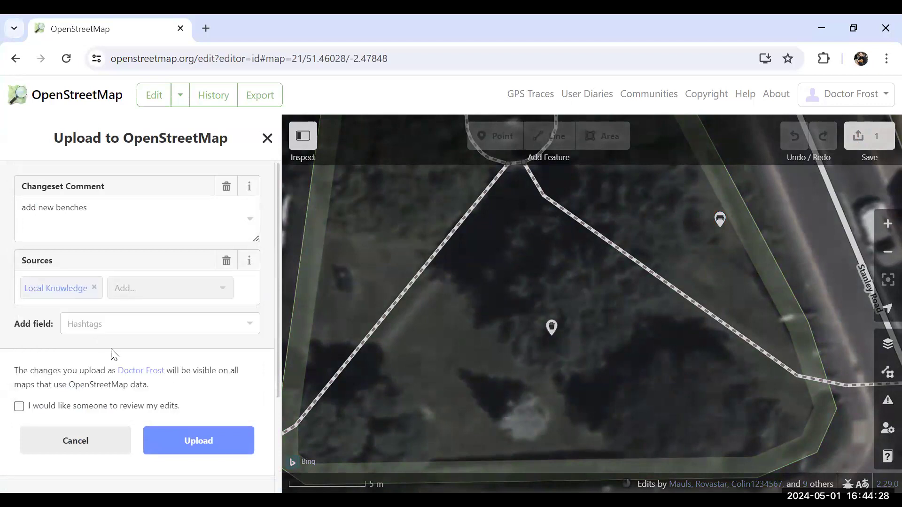
left_click(192, 446)
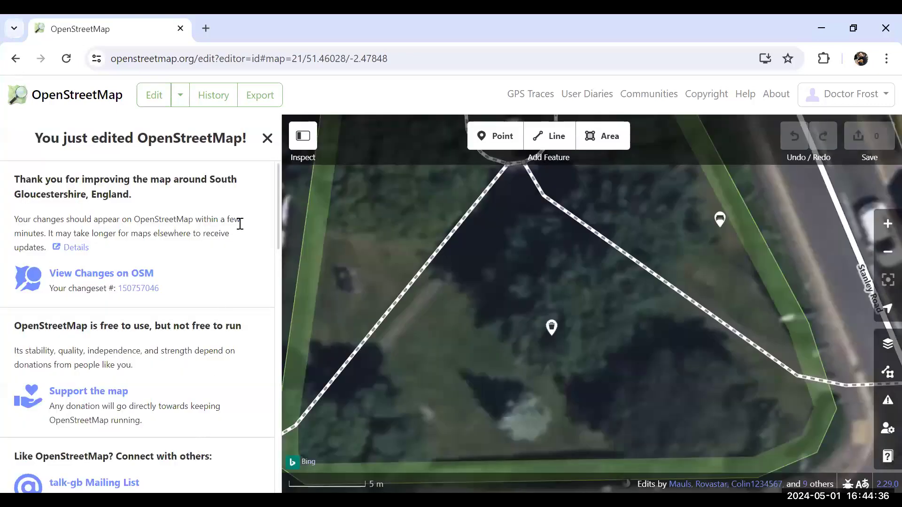
left_click(267, 141)
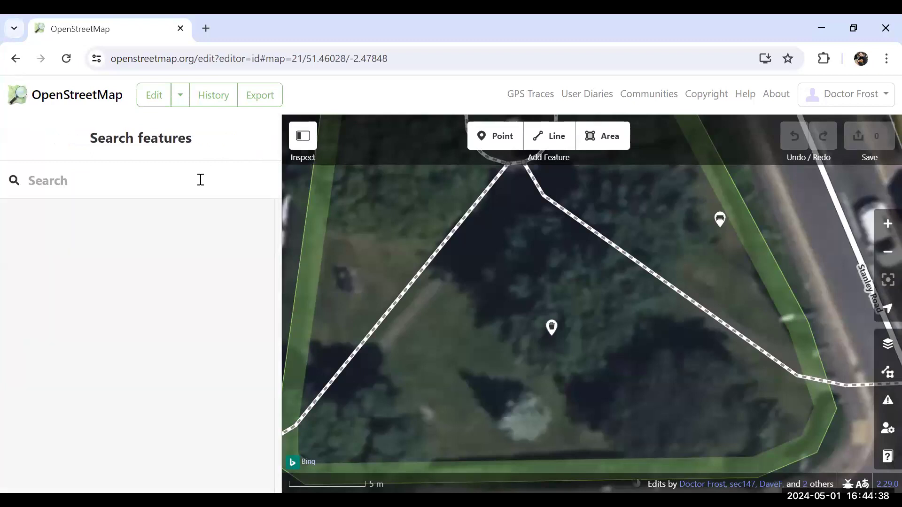
Add a bench point near the southern edge of the green, below the waste bin
left_click(502, 137)
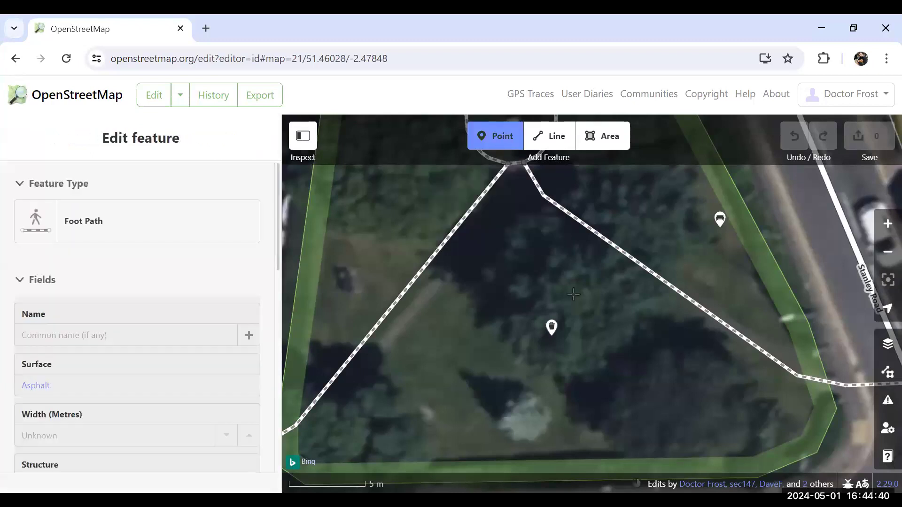
left_click(684, 437)
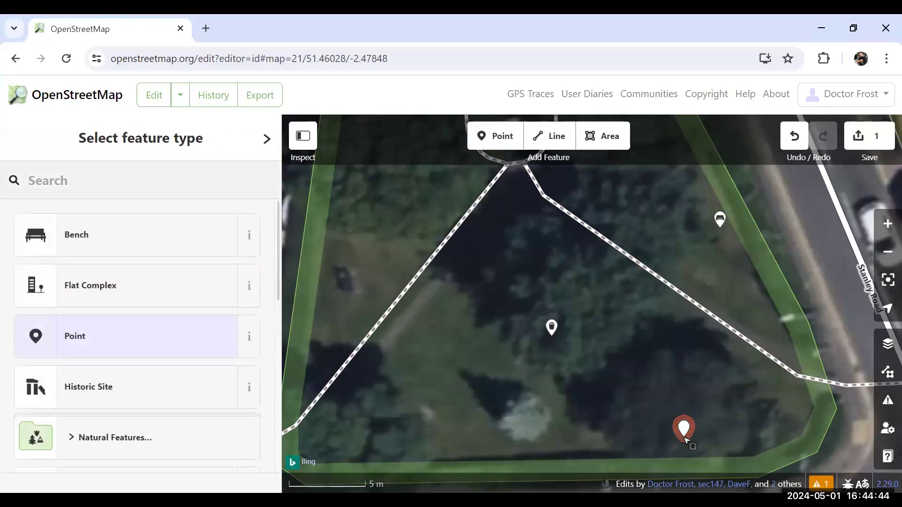
left_click(89, 238)
Set the southern bench's backrest to Yes and its material to Plastic
left_click(27, 328)
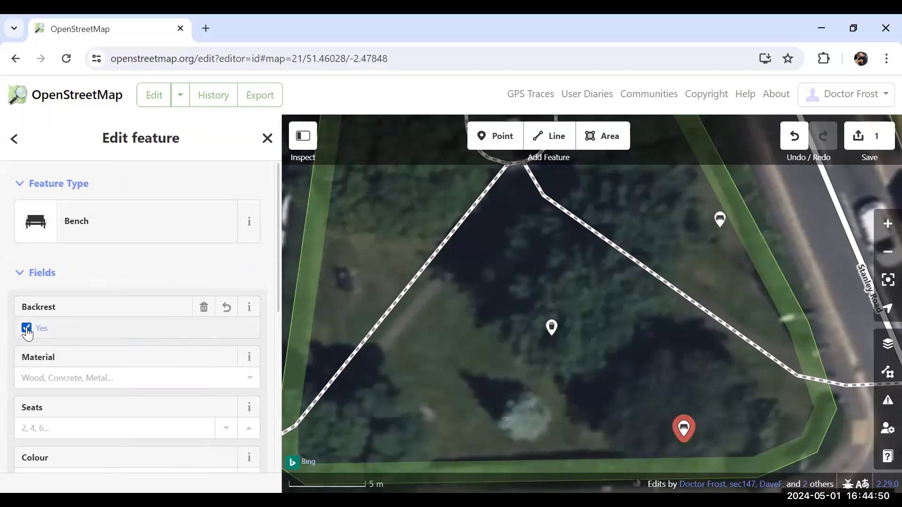
left_click(248, 380)
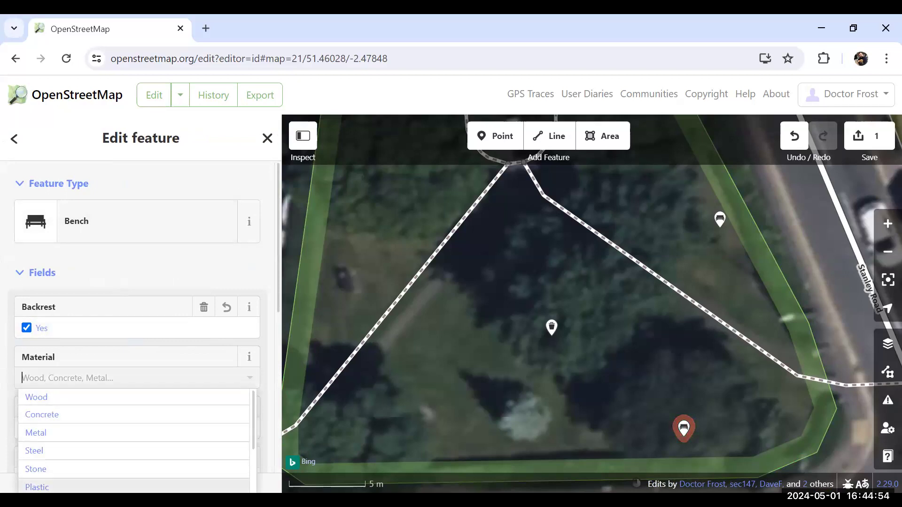
left_click(77, 487)
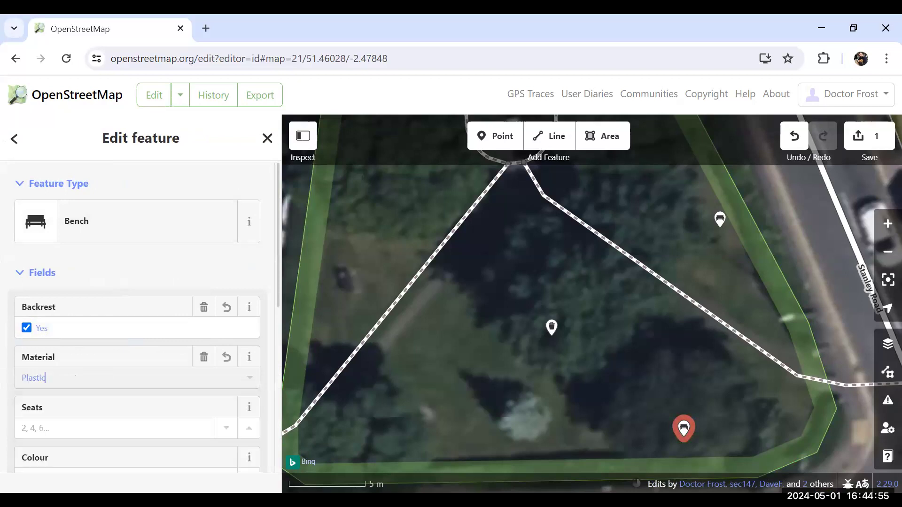
Set the plastic bench's number of seats to 3 and its colour to Brown
left_click(88, 427)
type("3")
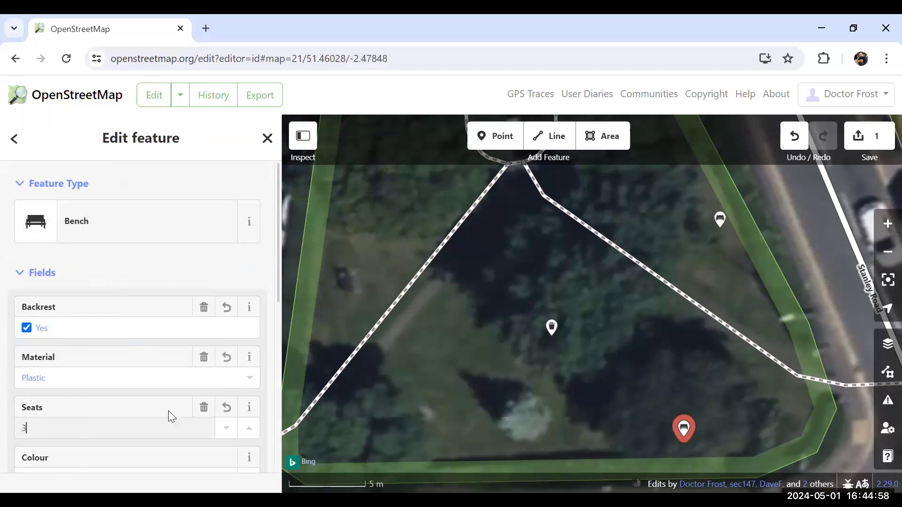
left_click_drag(277, 279, 279, 365)
left_click(191, 324)
type("Brown")
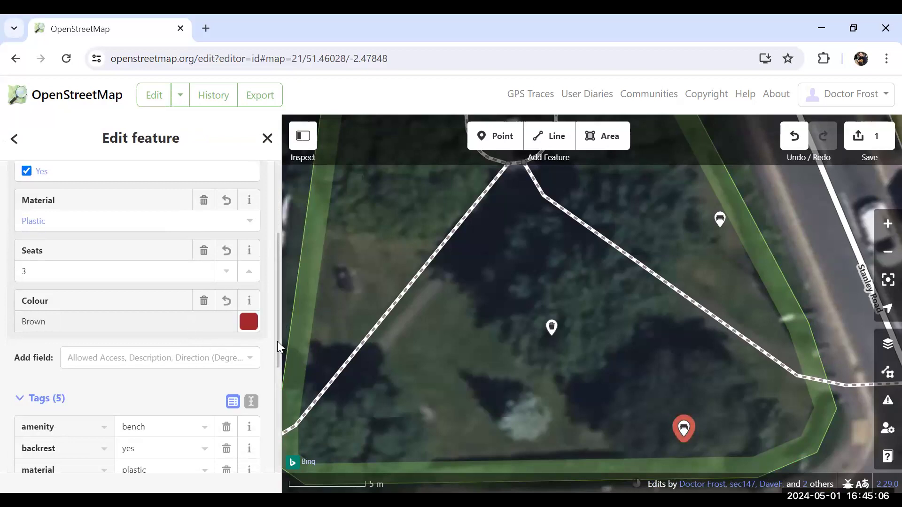
Add an inscription tag to the plastic bench and paste the "In loving memory of" dedication with the commemorated person's name and dates
left_click_drag(277, 341, 277, 397)
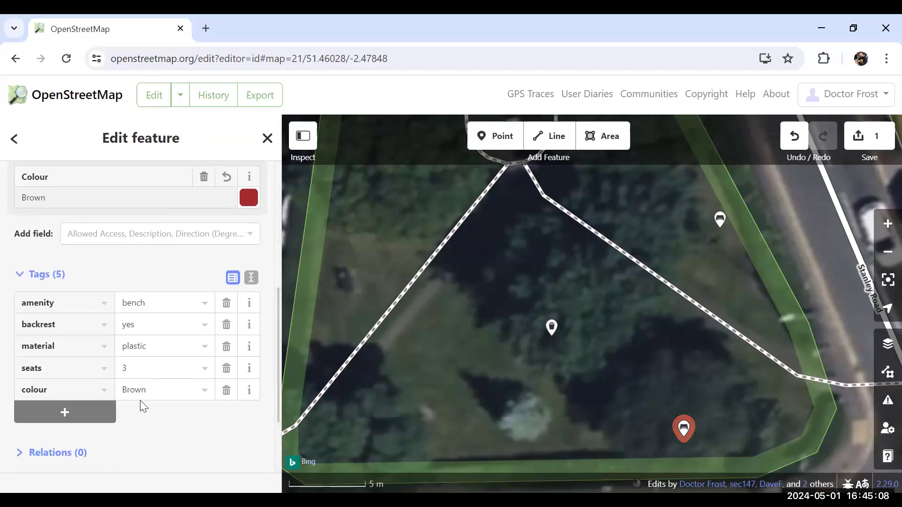
left_click(68, 417)
type("in")
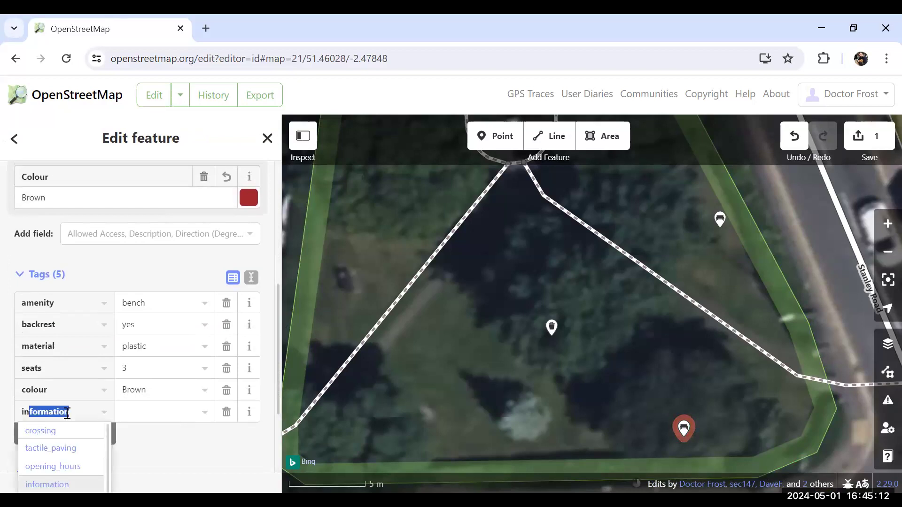
type("sc")
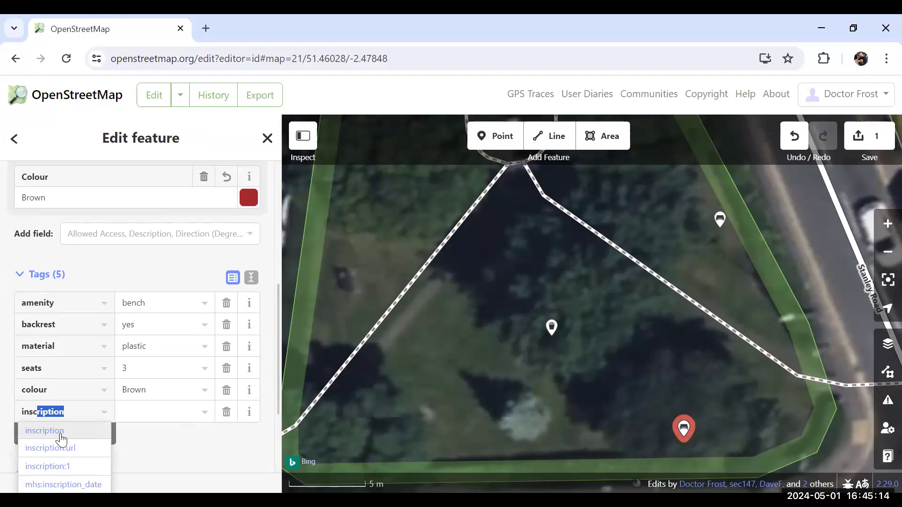
left_click(61, 436)
left_click(77, 256)
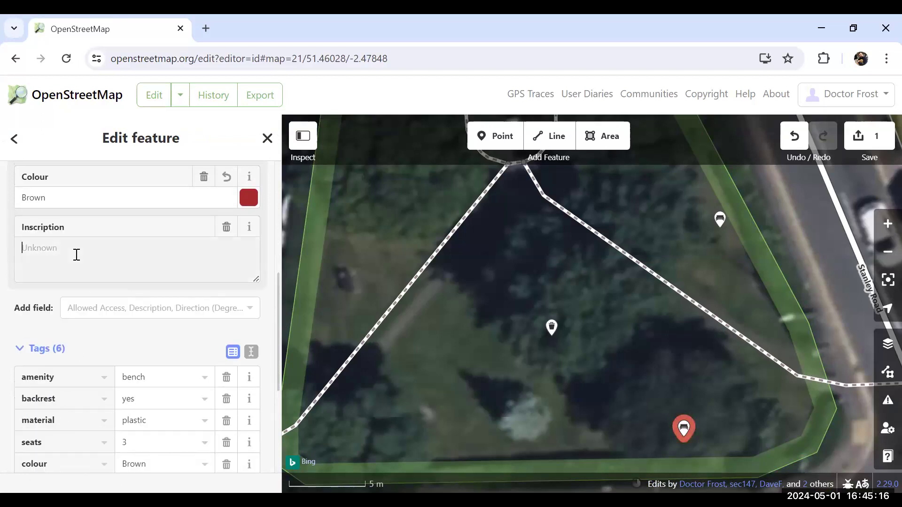
left_click(417, 85)
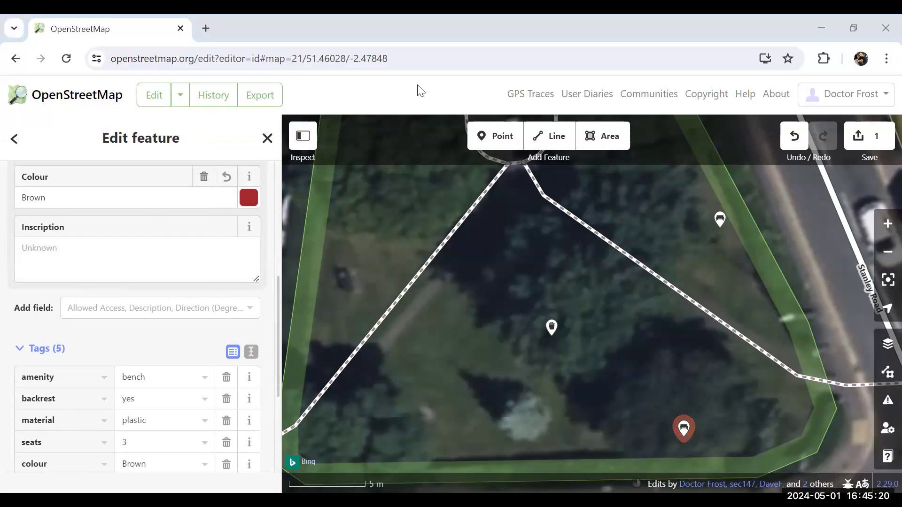
left_click(105, 255)
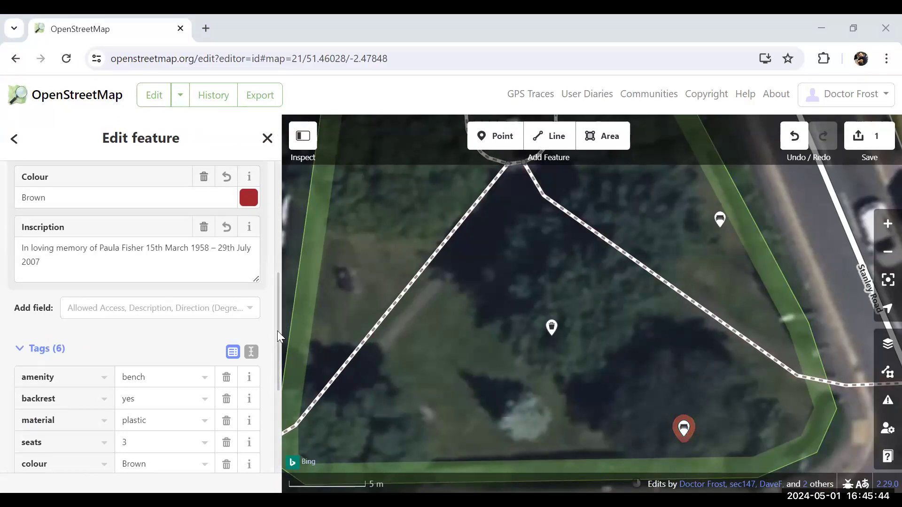
Upload the plastic bench with the changeset comment "add new benches" and the source Local Knowledge, and close the thank-you page
left_click_drag(277, 344, 274, 380)
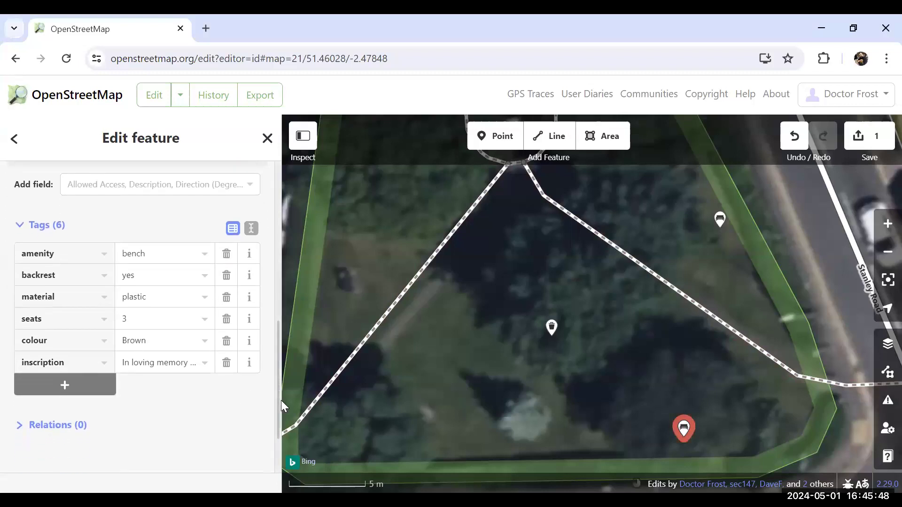
left_click(855, 139)
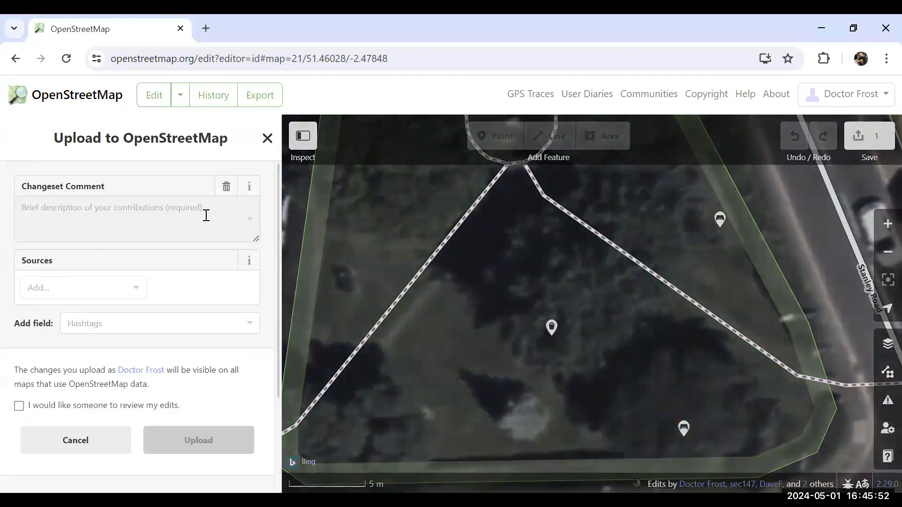
type("add new benches")
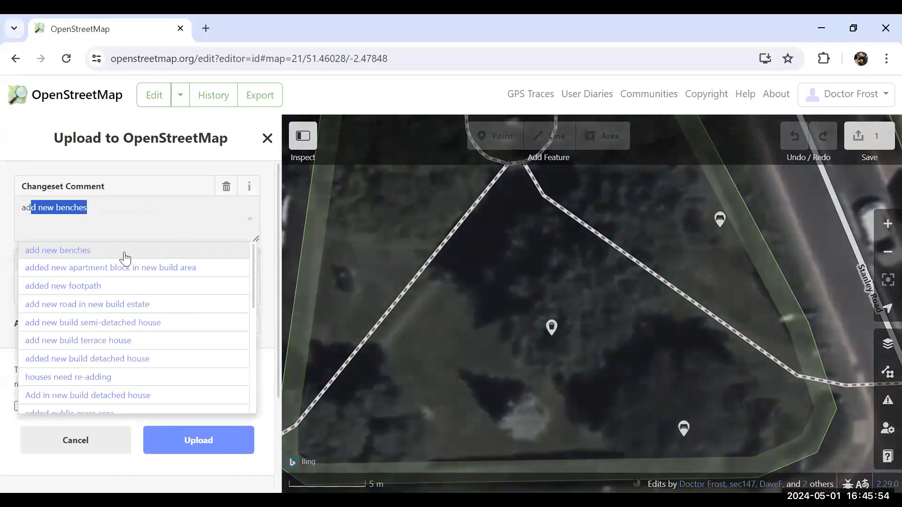
left_click(88, 252)
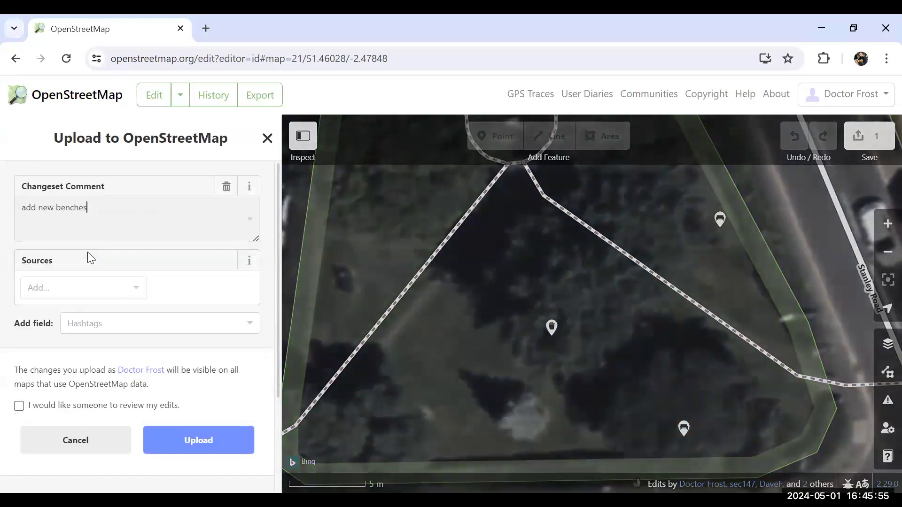
left_click(135, 292)
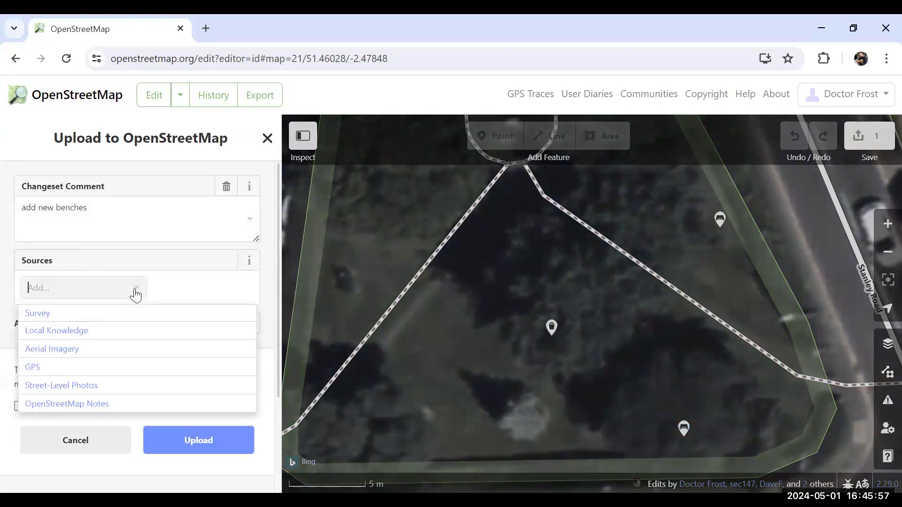
left_click(101, 332)
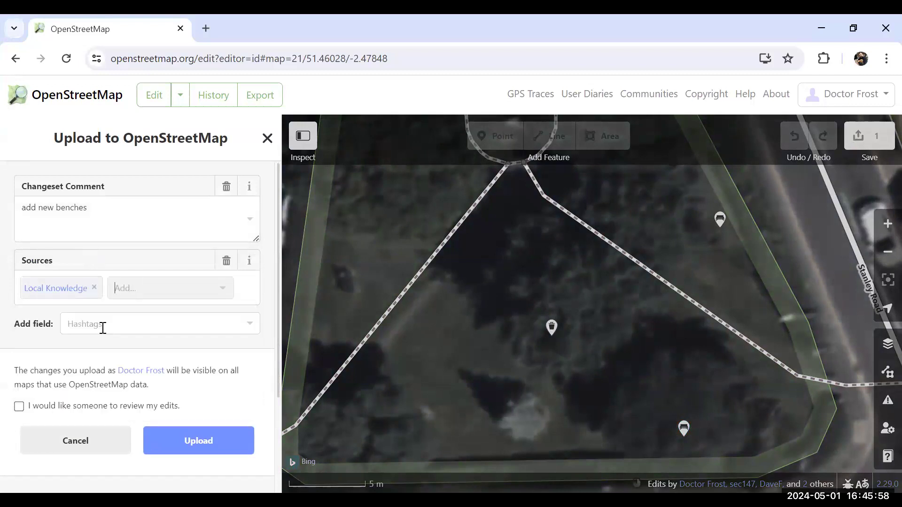
left_click(185, 442)
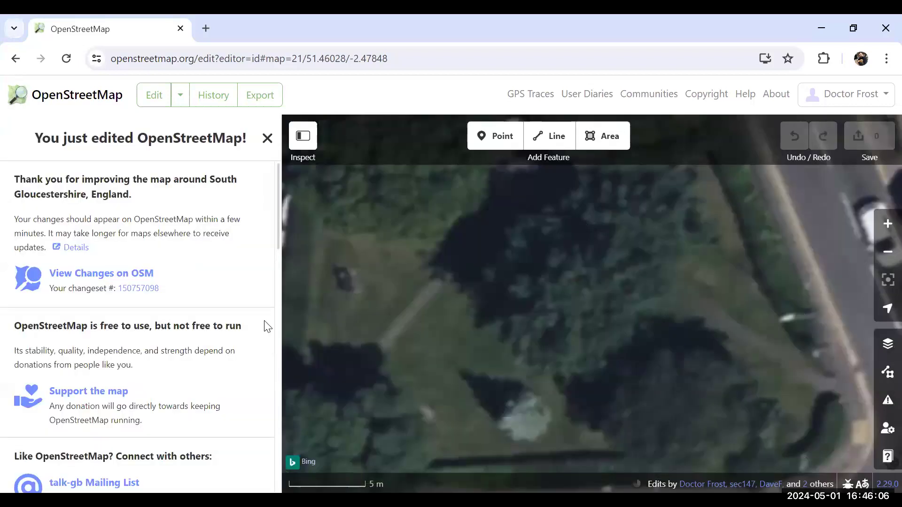
left_click(267, 139)
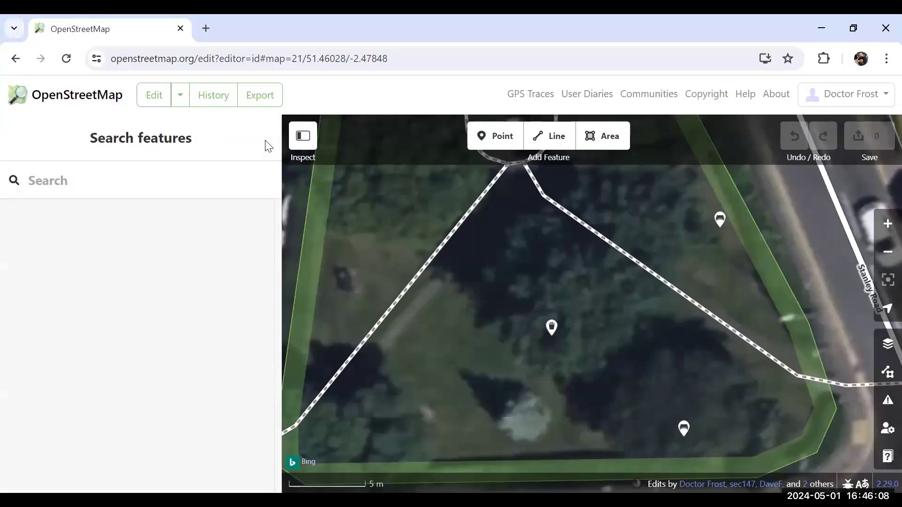
Add another bench point on the west side of the green, between its boundary and the diagonal footpath
left_click(490, 137)
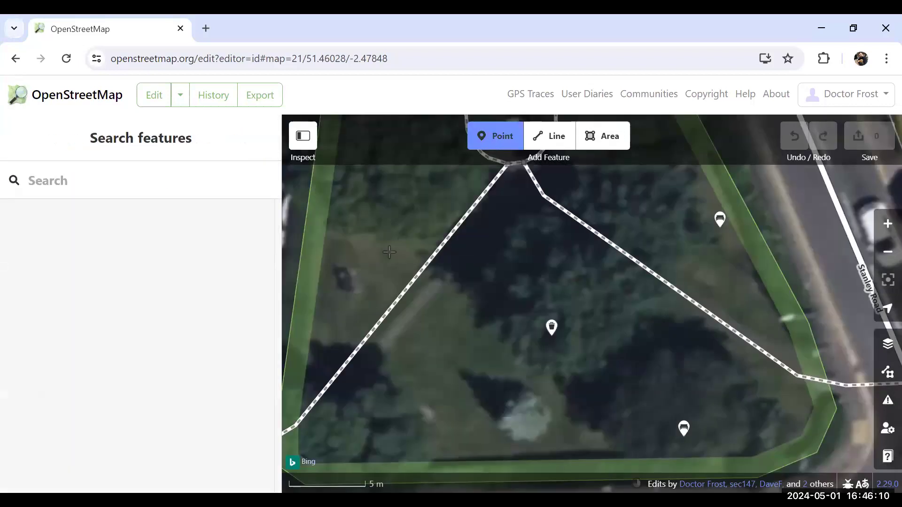
left_click(350, 280)
left_click(141, 237)
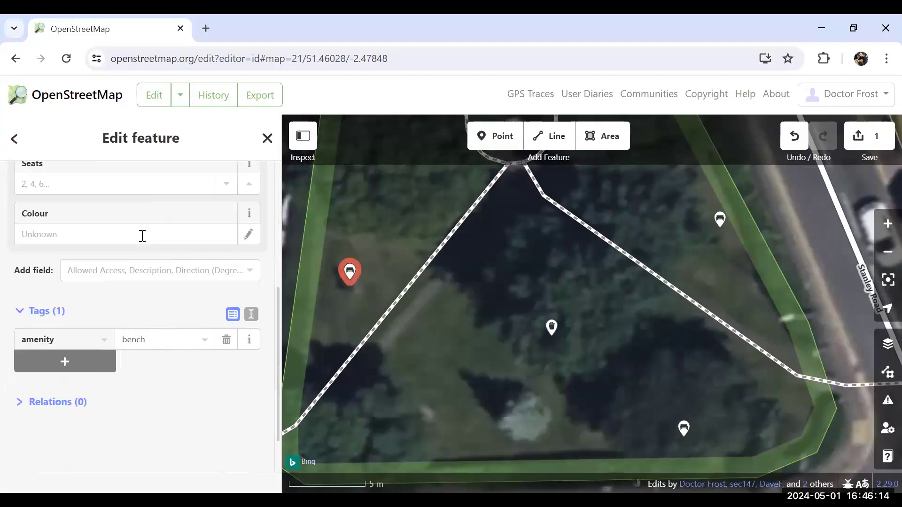
Set the western bench's backrest to Yes and its material to Wood
left_click_drag(279, 315, 274, 175)
left_click(26, 328)
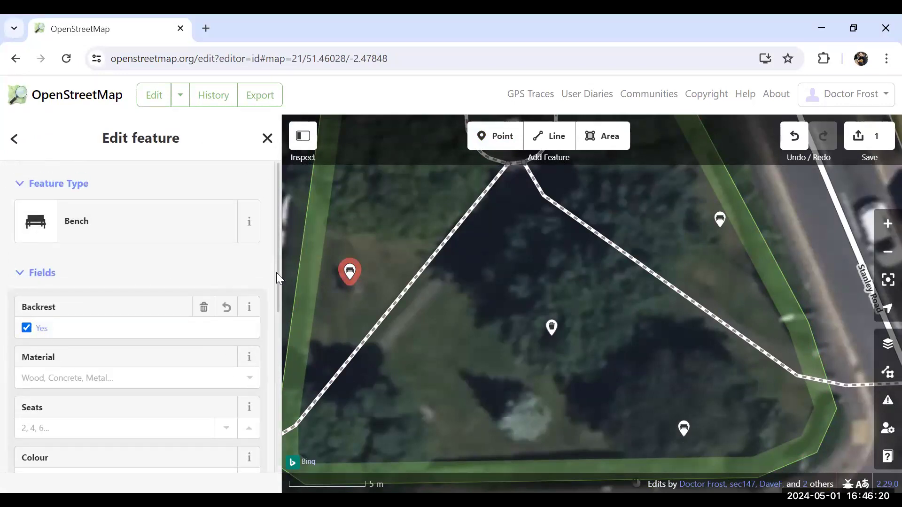
left_click_drag(278, 274, 268, 306)
left_click(248, 309)
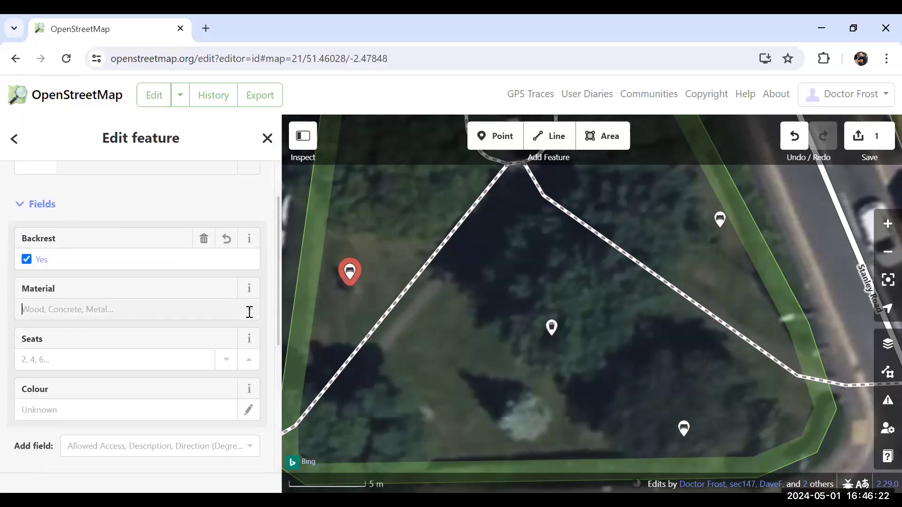
left_click(75, 332)
Set the western bench's number of seats to 3 and its colour to Brown
type("3")
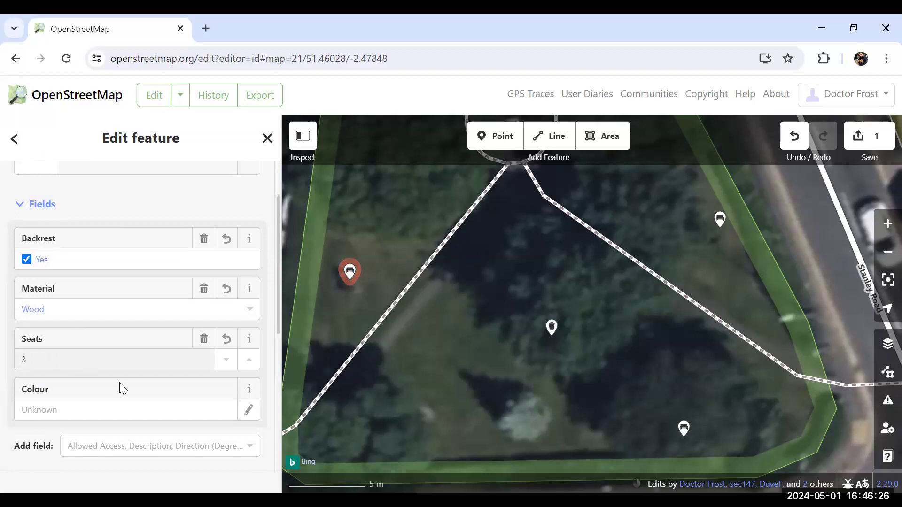
left_click(127, 409)
type("Br")
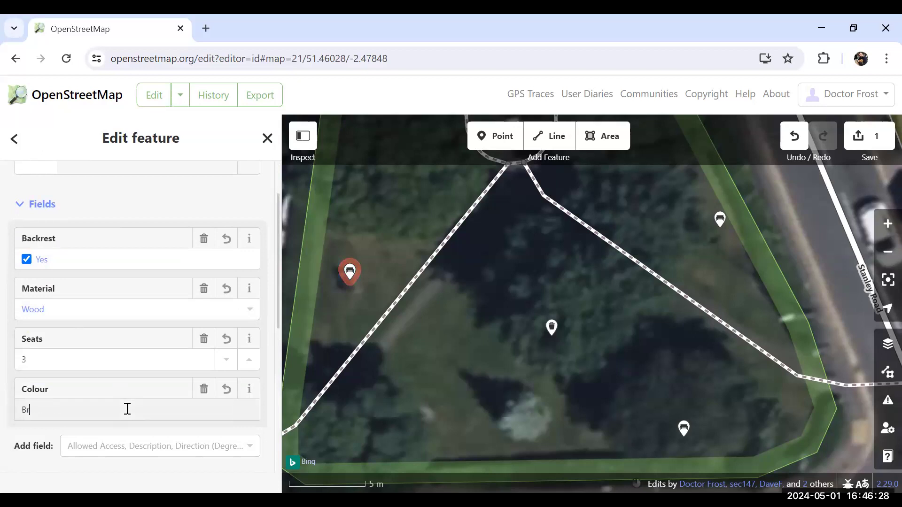
type("own")
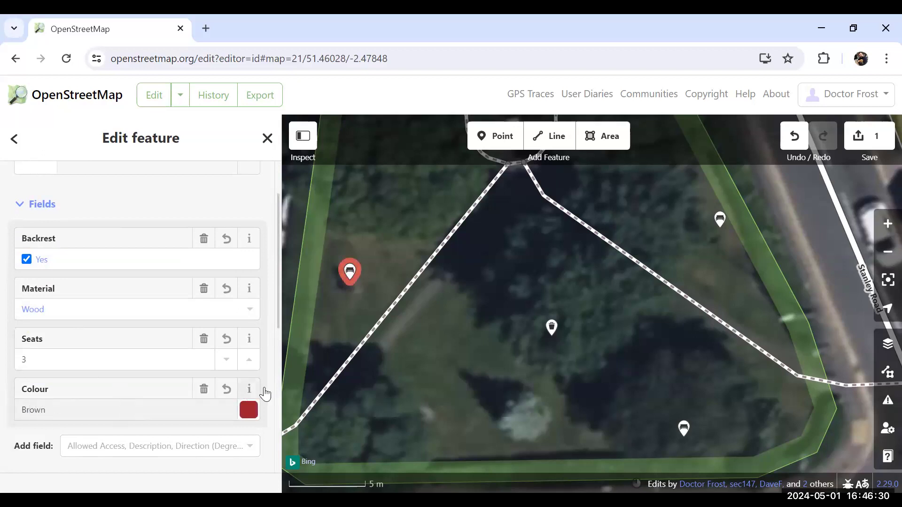
Upload the western bench with the changeset comment "add new benches" and the source Local Knowledge, and close the thank-you page
scroll(277, 313, "down", 5)
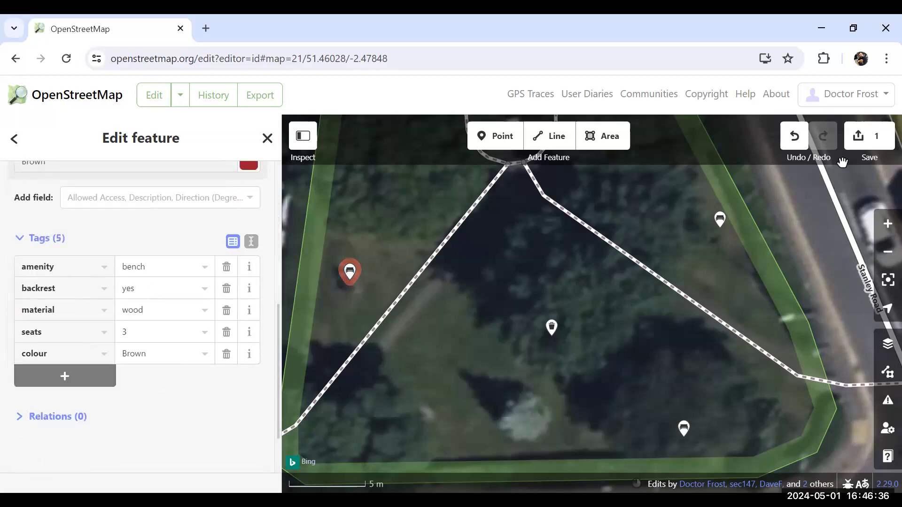
left_click(858, 141)
left_click(250, 224)
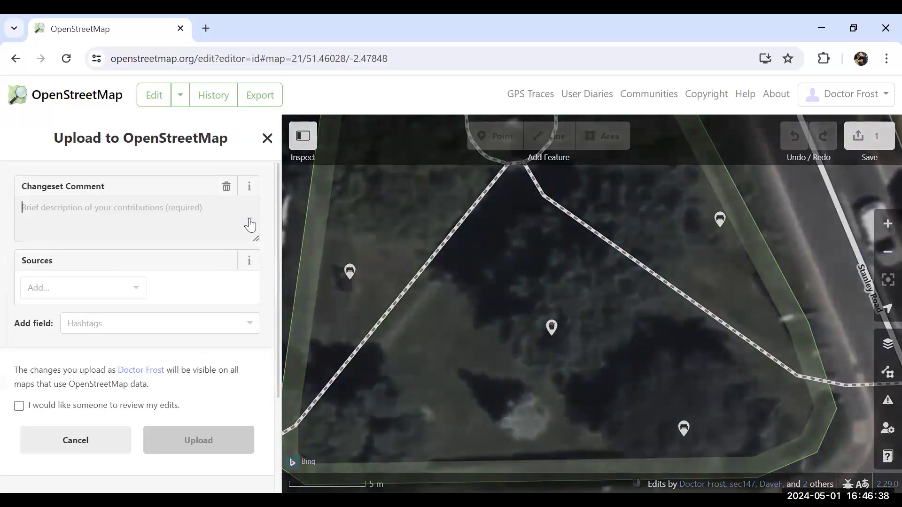
type("ad")
left_click(84, 249)
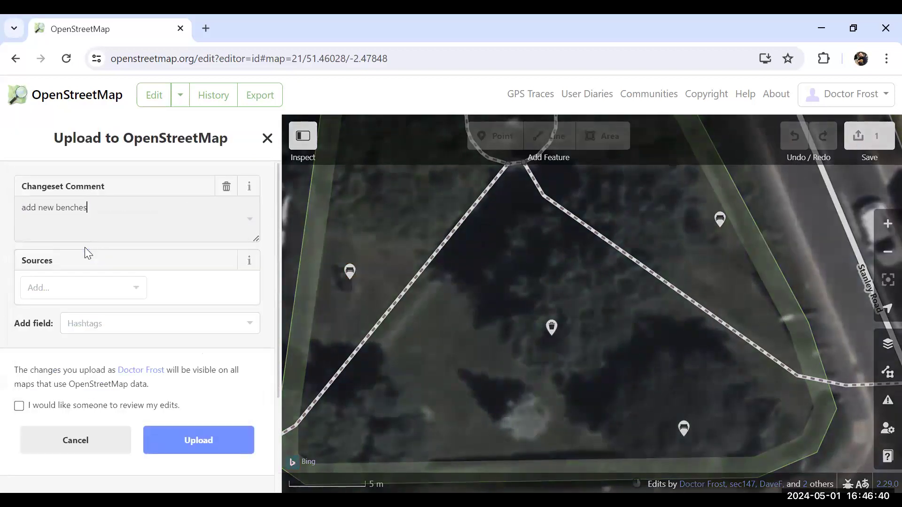
left_click(136, 293)
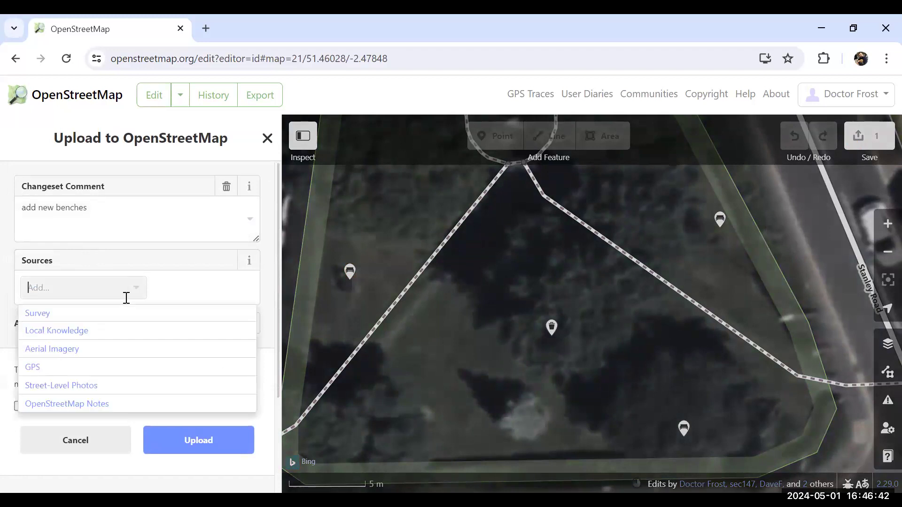
left_click(84, 332)
left_click(172, 438)
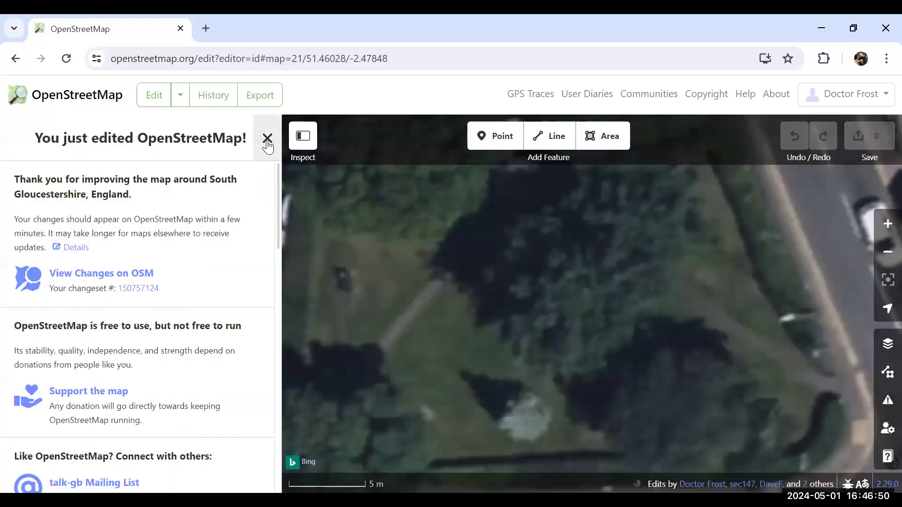
left_click(268, 138)
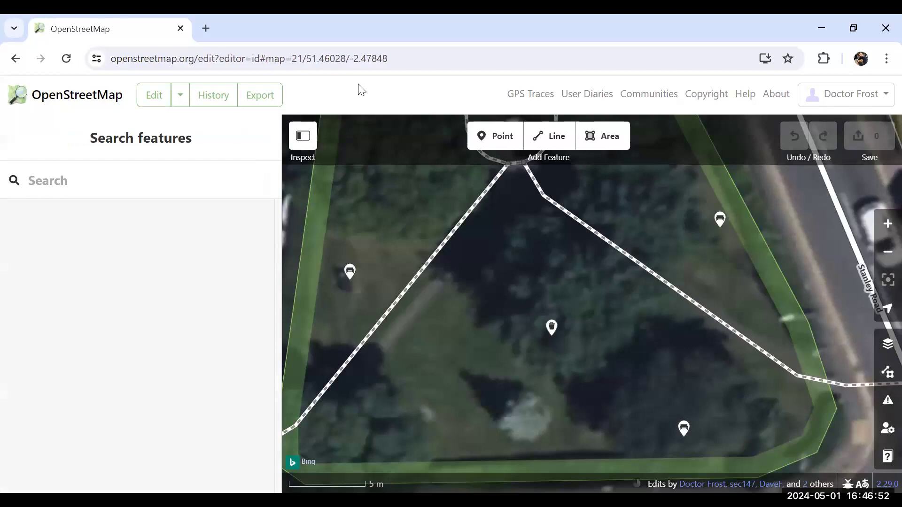